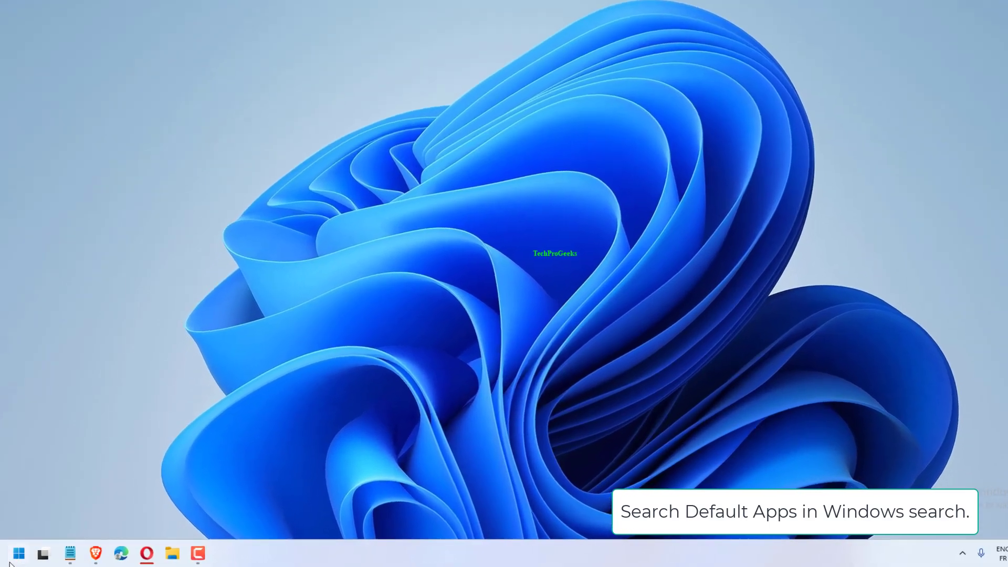
Open the Default apps settings and look through the file type defaults for 3D Viewer.
{"action": "left_click", "coordinate": [18, 552]}
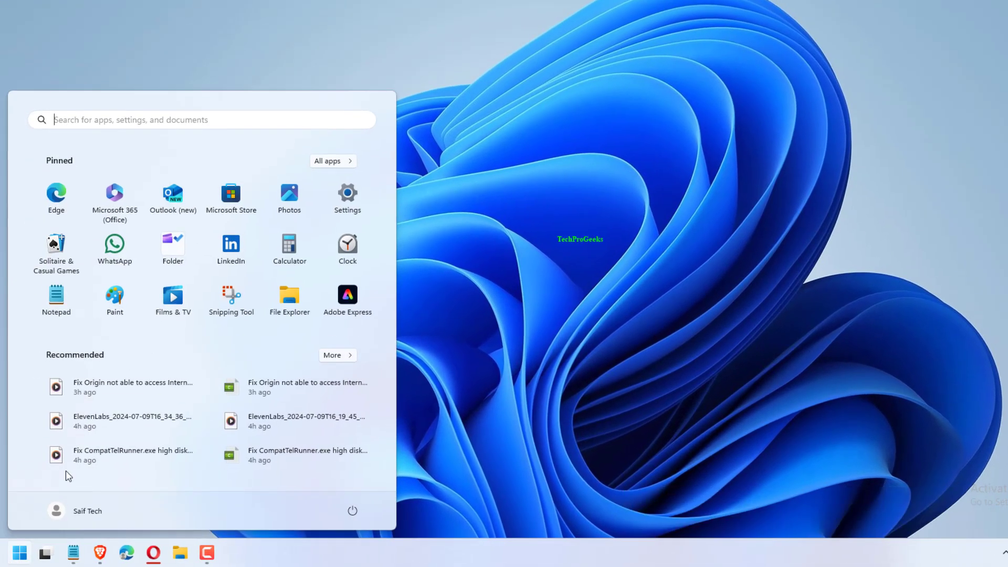
{"action": "type", "text": "Default Apps"}
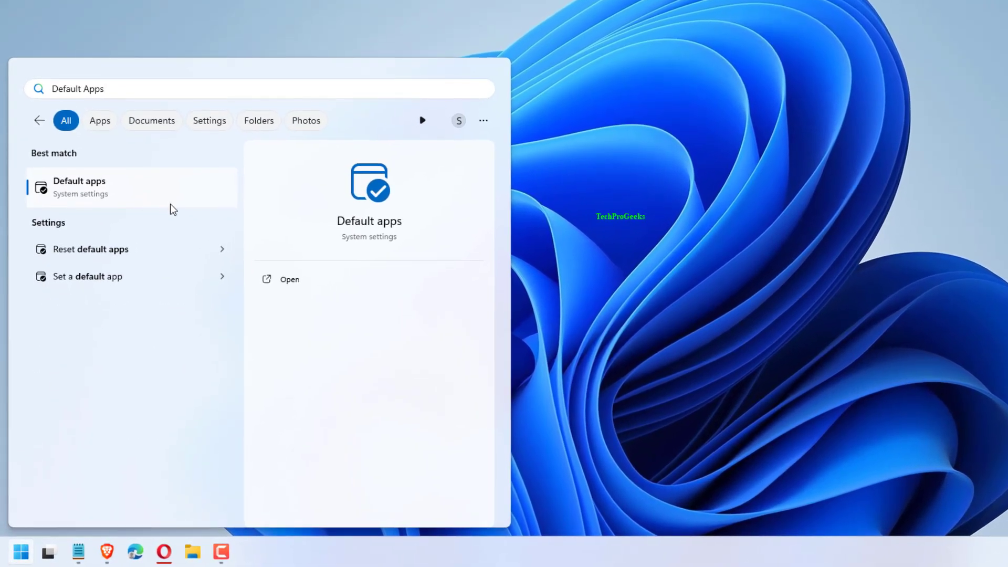
{"action": "left_click", "coordinate": [170, 204]}
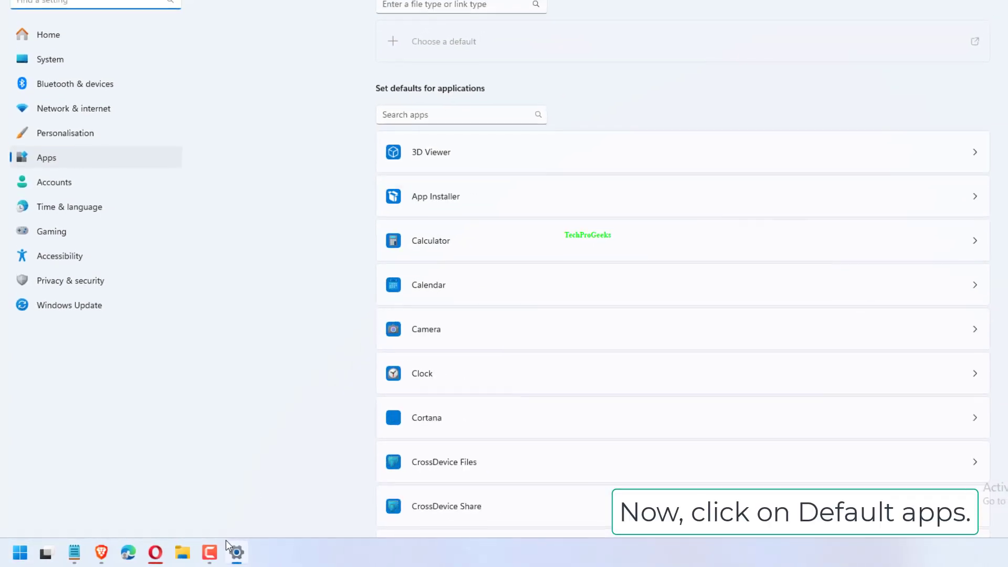
{"action": "left_click", "coordinate": [944, 156]}
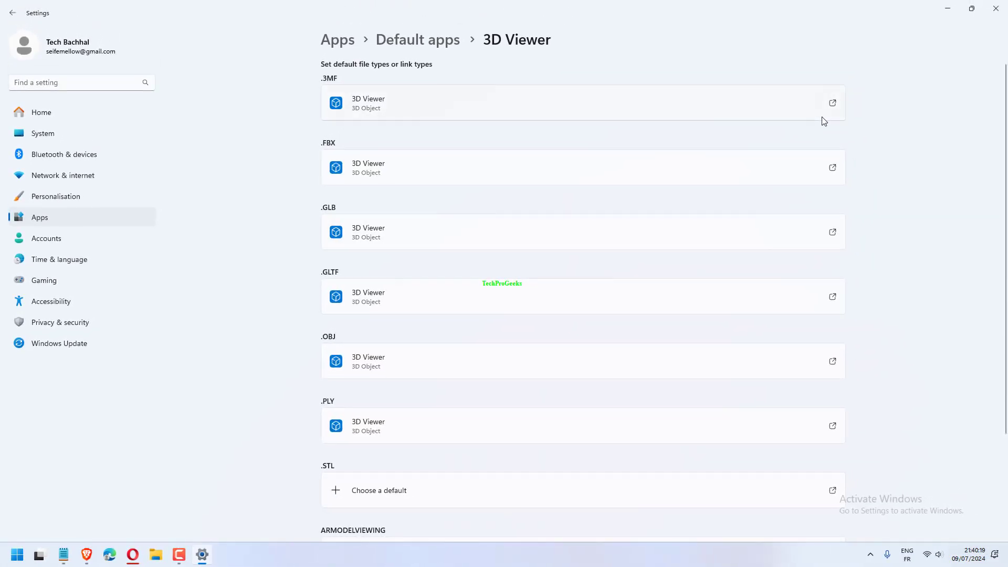
{"action": "scroll", "coordinate": [803, 228], "scroll_direction": "down", "scroll_amount": 3}
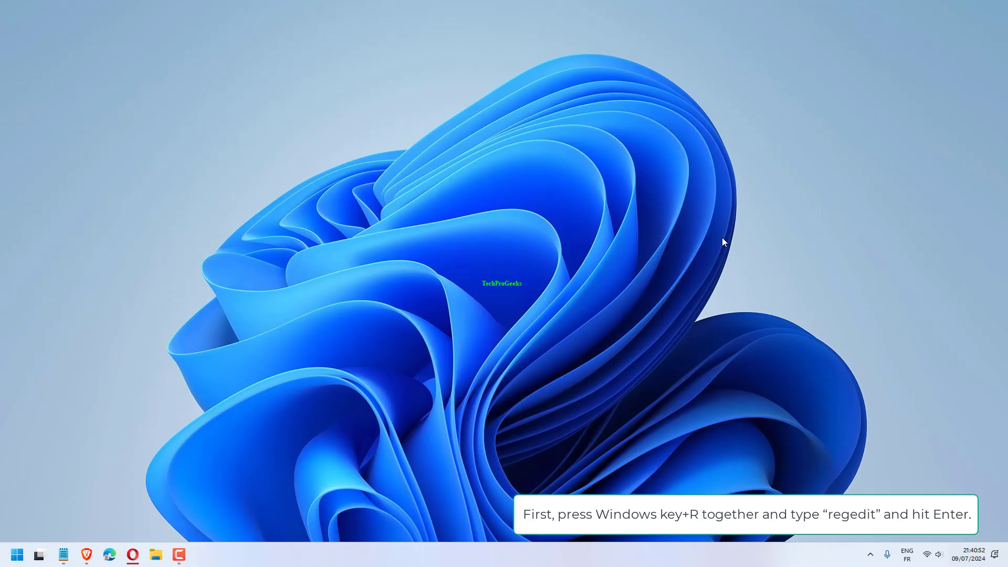
Launch the Registry Editor by running regedit.
{"action": "key", "text": "super+r"}
{"action": "type", "text": "rege"}
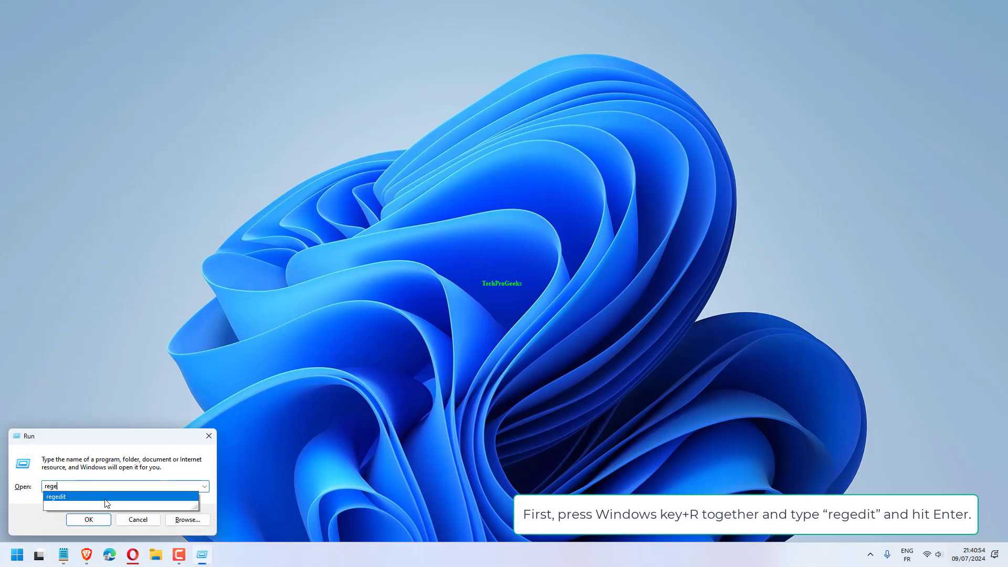
{"action": "type", "text": "dit"}
{"action": "left_click", "coordinate": [78, 495]}
{"action": "left_click", "coordinate": [96, 523]}
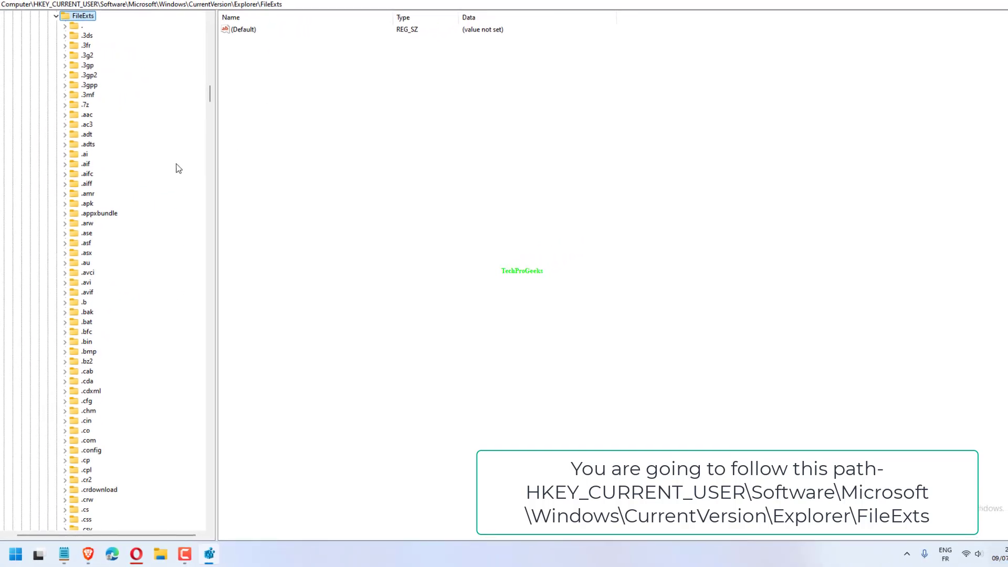
Delete the .aac key under HKEY_CURRENT_USER\Software\Microsoft\Windows\CurrentVersion\Explorer\FileExts.
{"action": "scroll", "coordinate": [207, 108], "scroll_direction": "up", "scroll_amount": 4}
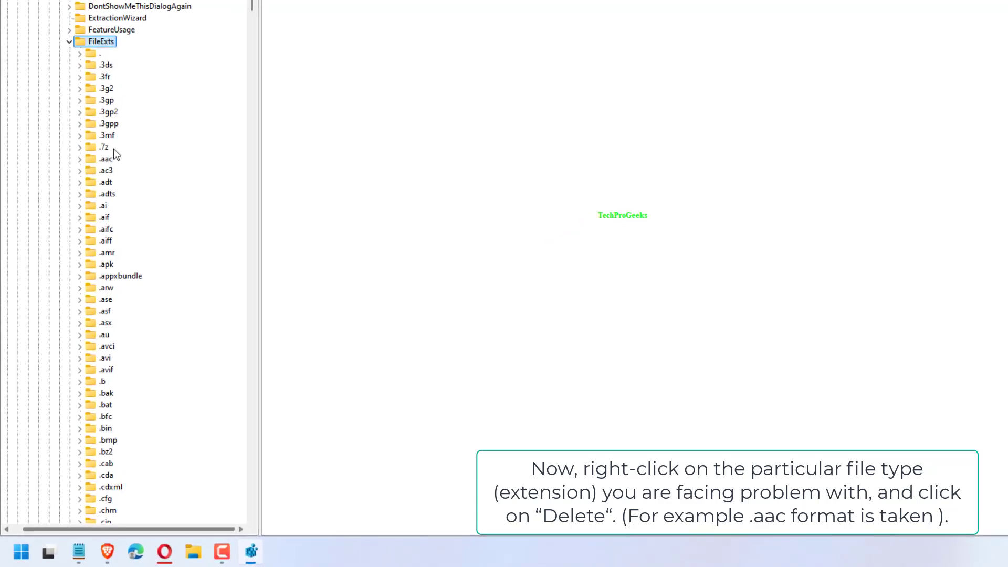
{"action": "left_click", "coordinate": [99, 168]}
{"action": "right_click", "coordinate": [106, 145]}
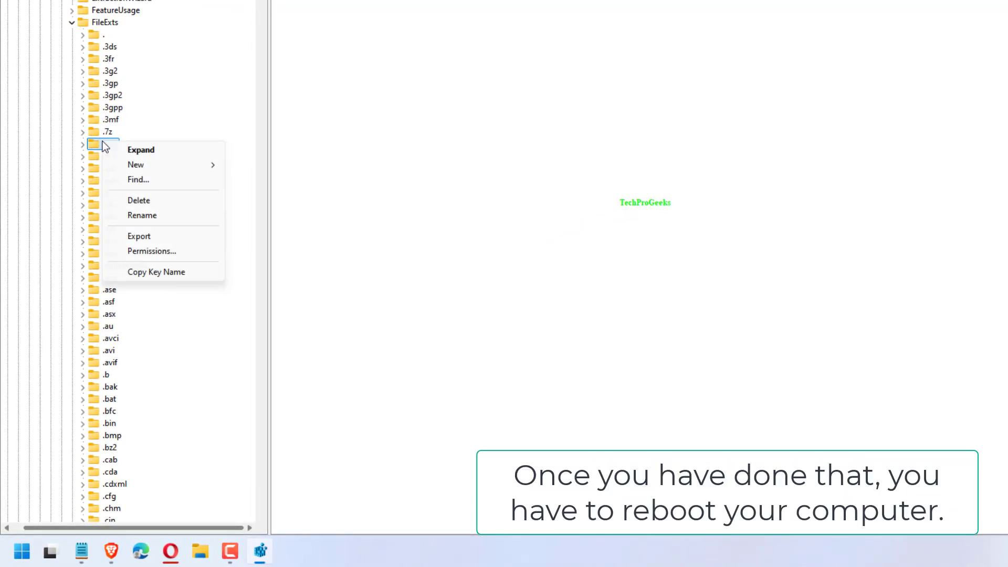
{"action": "left_click", "coordinate": [147, 204]}
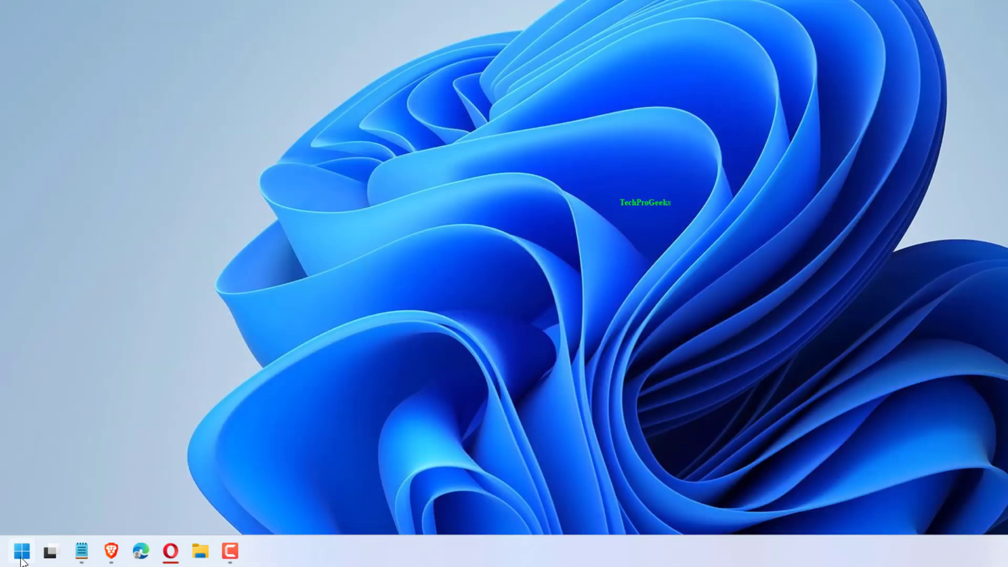
Restart the computer.
{"action": "left_click", "coordinate": [21, 559]}
{"action": "left_click", "coordinate": [390, 507]}
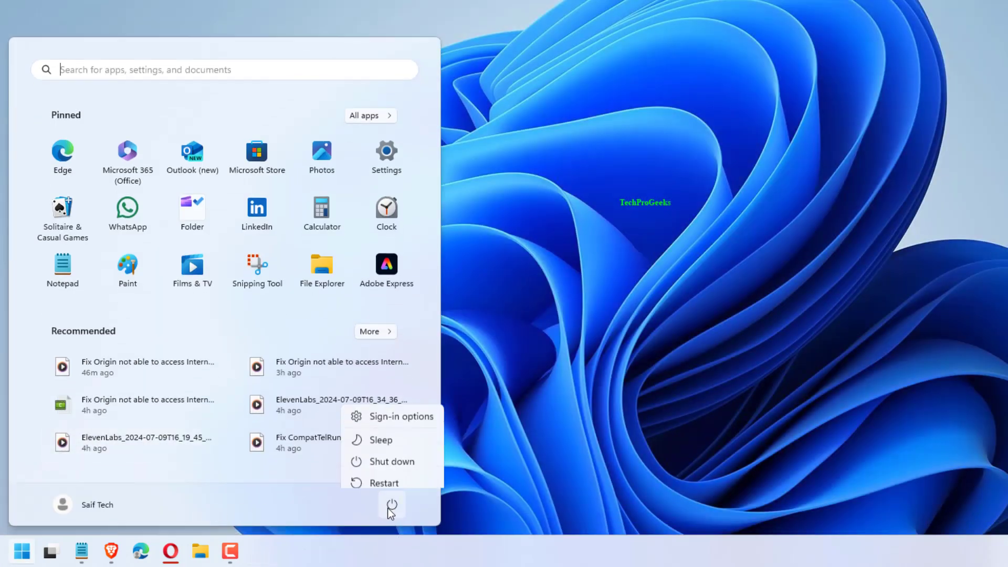
{"action": "left_click", "coordinate": [395, 476]}
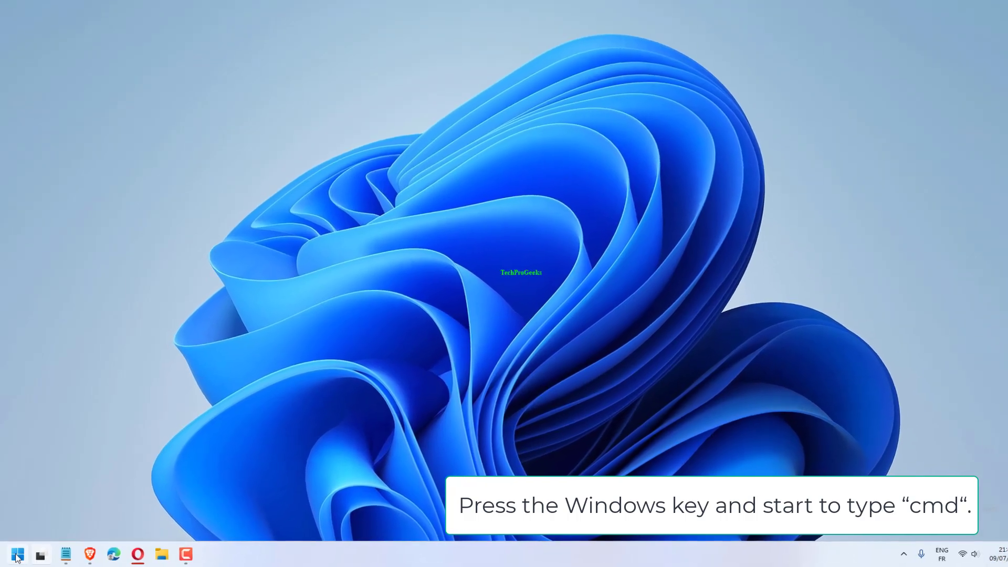
Search Windows for cmd and run Command Prompt as administrator.
{"action": "key", "text": "super+Tab"}
{"action": "left_click", "coordinate": [18, 554]}
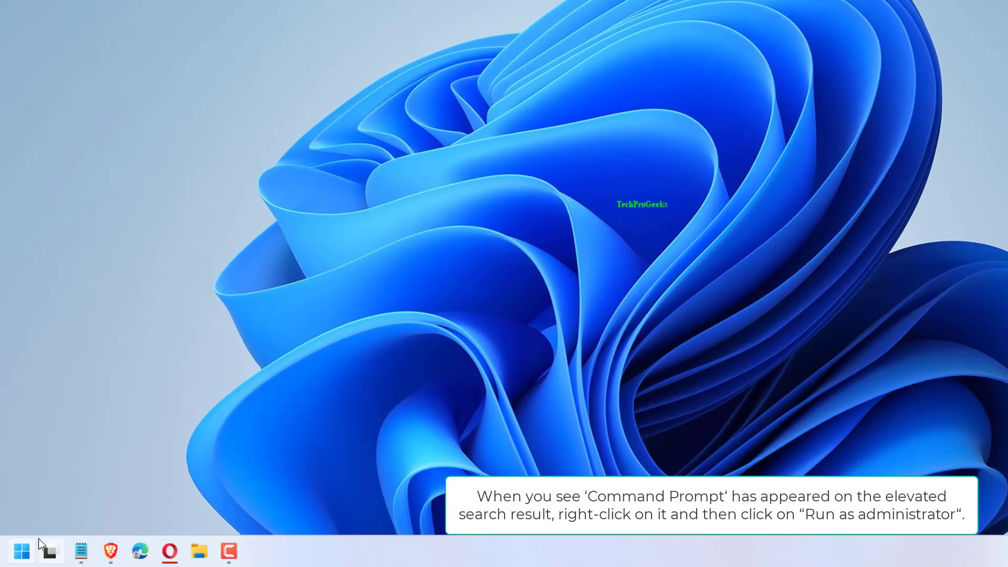
{"action": "key", "text": "super"}
{"action": "type", "text": "cmd"}
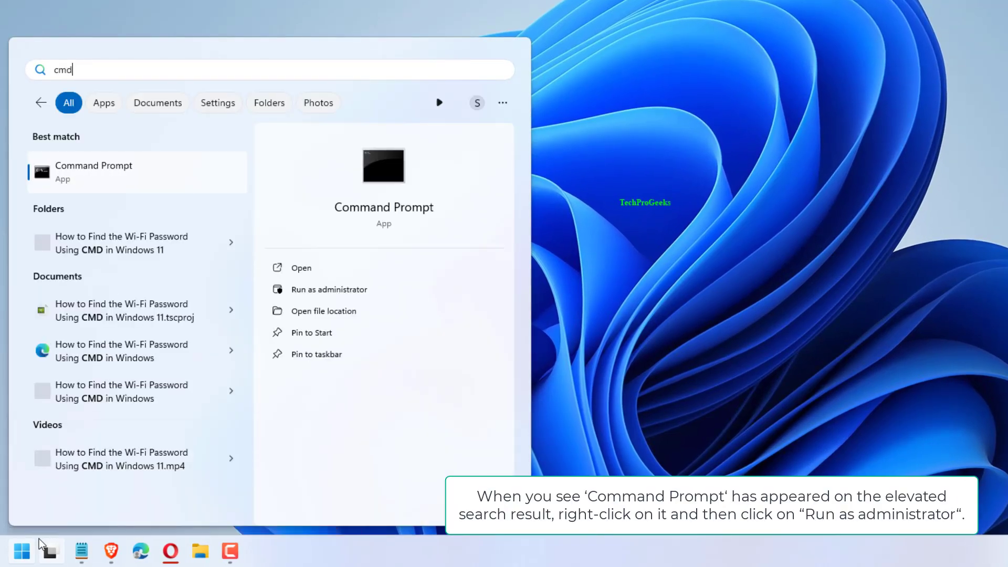
{"action": "right_click", "coordinate": [104, 164]}
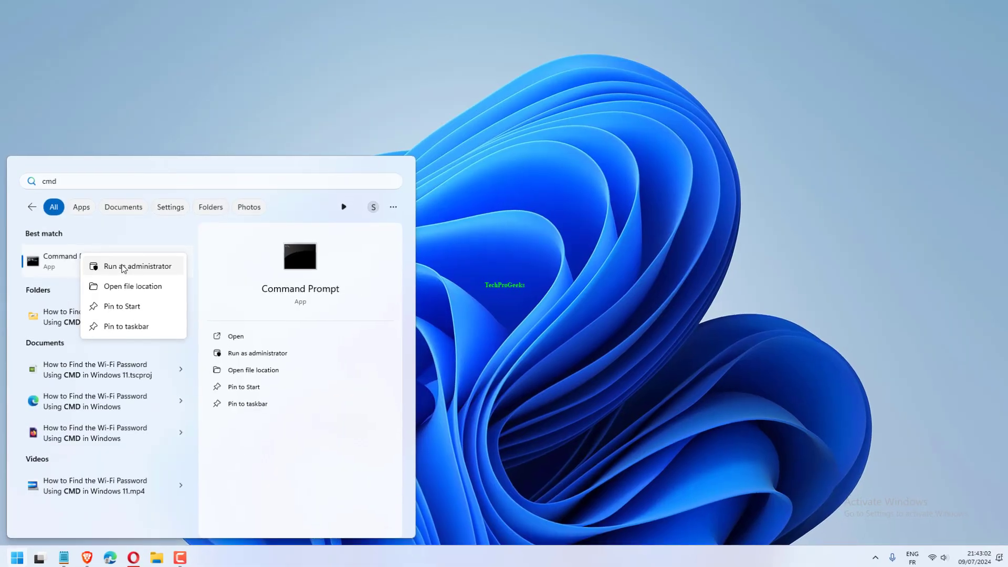
{"action": "left_click", "coordinate": [148, 179]}
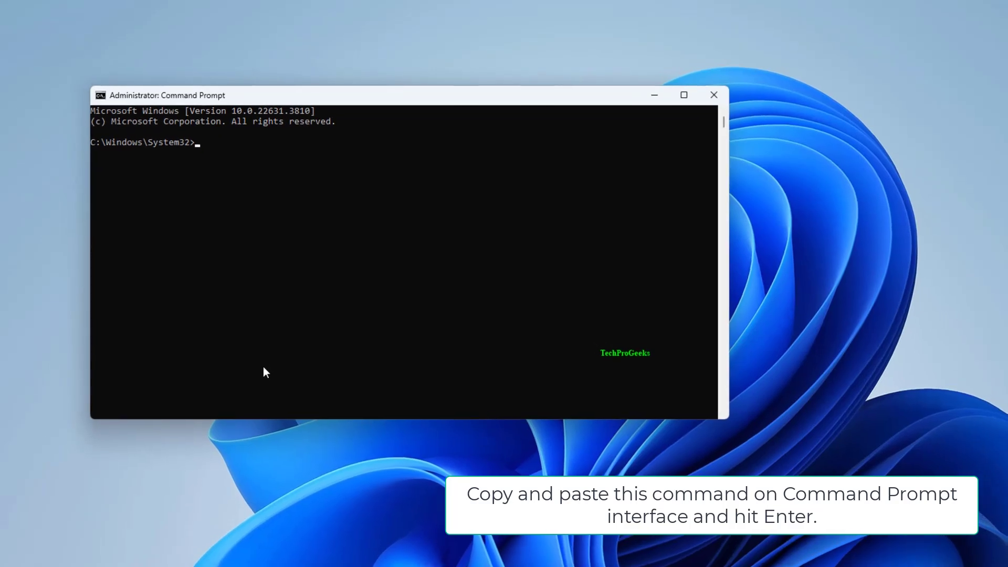
Use DISM to export default app associations to "%UserProfile%\Desktop\DefaultAppAssociations.xml" and import them from "%UserProfile%\Desktop\FileAssociations.xml".
{"action": "type", "text": "dism /online /Export-DefaultAppAssociations:\"%UserProfile%\\Desktop\\DefaultAppAssociations.xml\""}
{"action": "key", "text": "Return"}
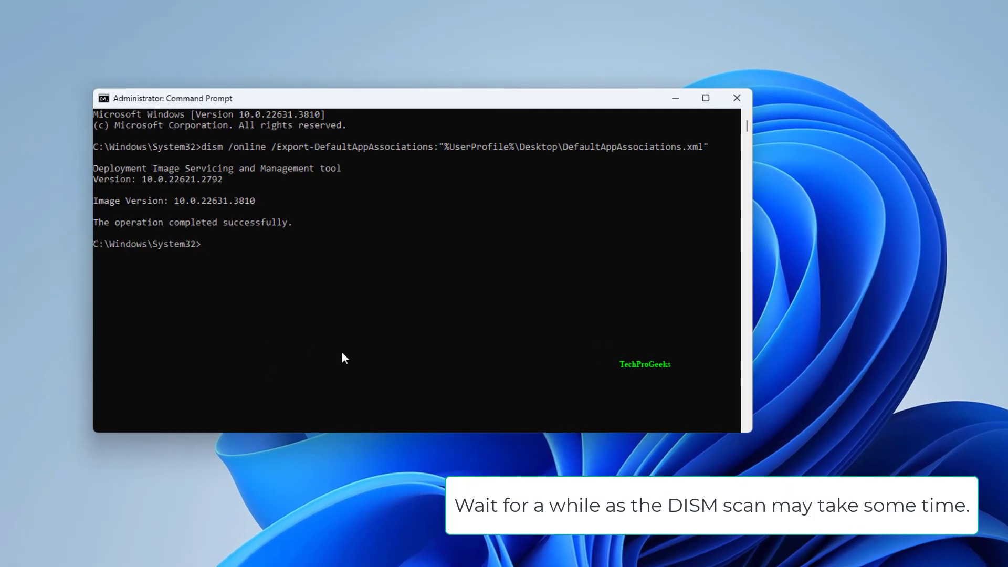
{"action": "type", "text": "dism /online /Import-DefaultAppAssociations:\"%UserProfile%\\Desktop\\FileAssociations.xml\""}
{"action": "key", "text": "Return"}
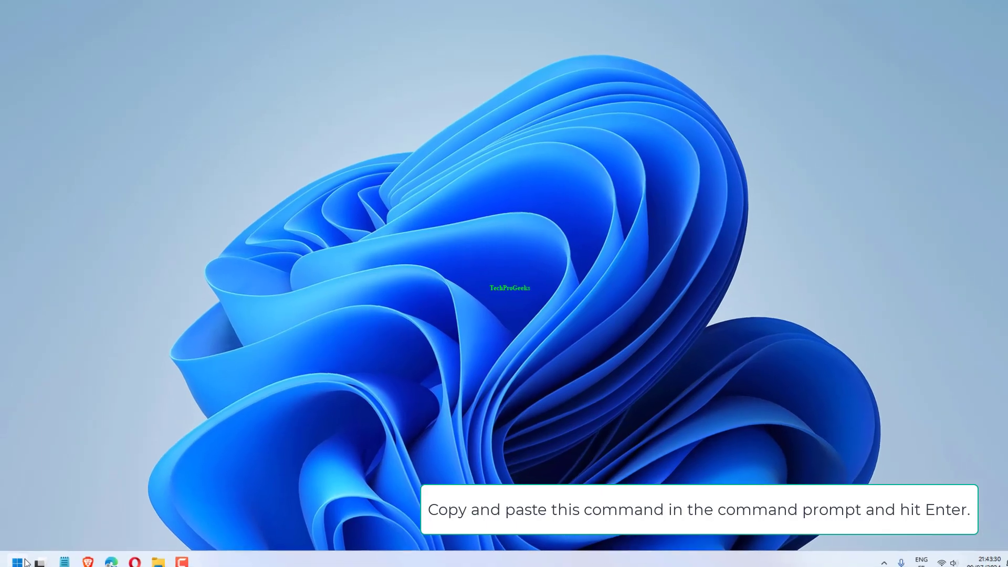
{"action": "left_click", "coordinate": [25, 562]}
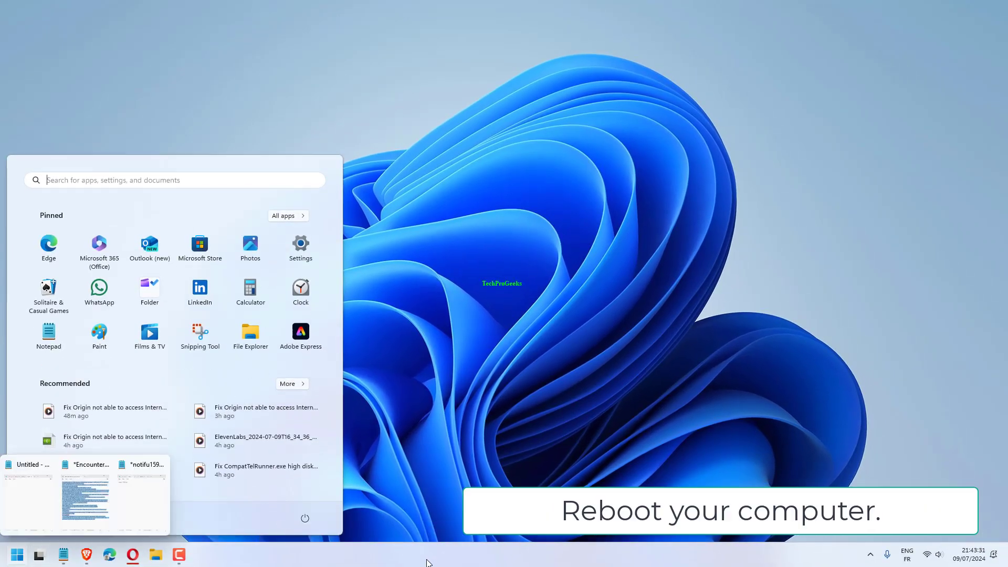
{"action": "left_click", "coordinate": [305, 518]}
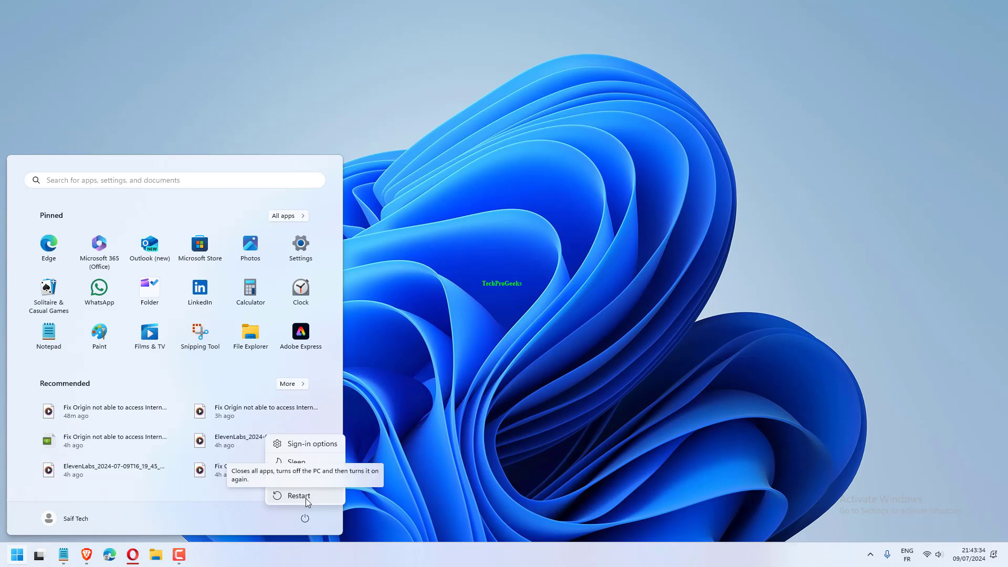
{"action": "key", "text": "Escape"}
{"action": "key", "text": "Escape"}
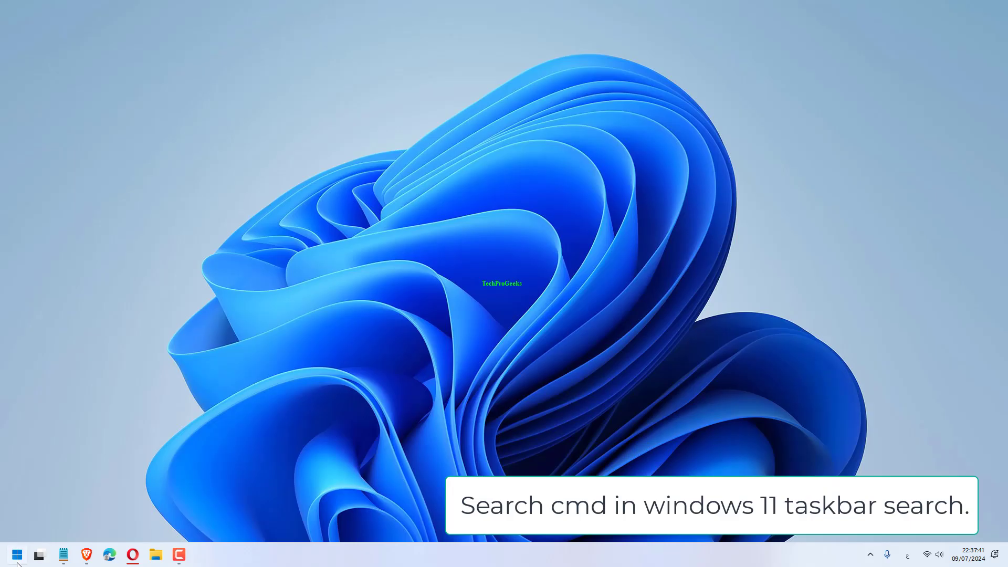
Find Command Prompt by searching for cmd and start it with administrator rights.
{"action": "left_click", "coordinate": [18, 555]}
{"action": "type", "text": "c"}
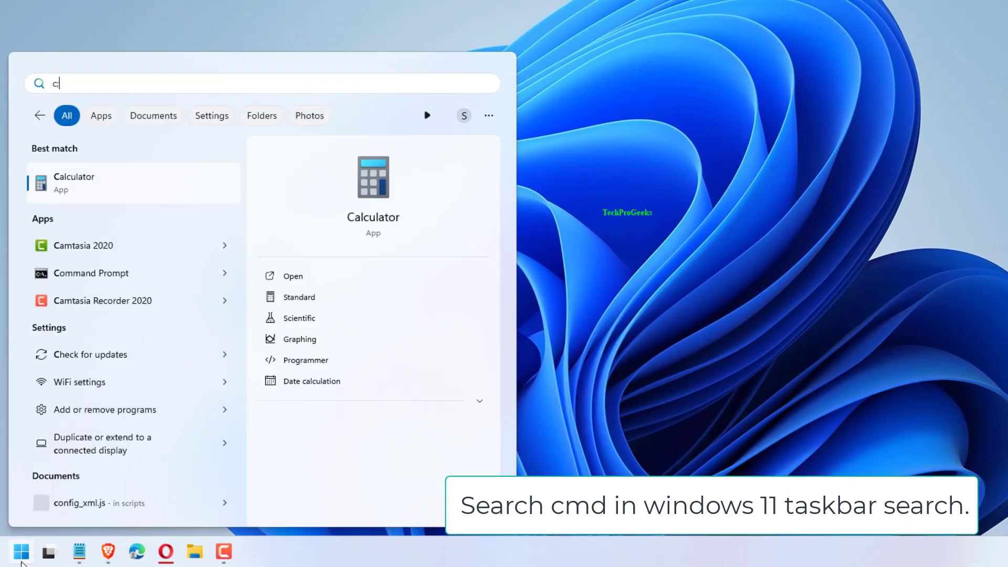
{"action": "type", "text": "md"}
{"action": "right_click", "coordinate": [117, 176]}
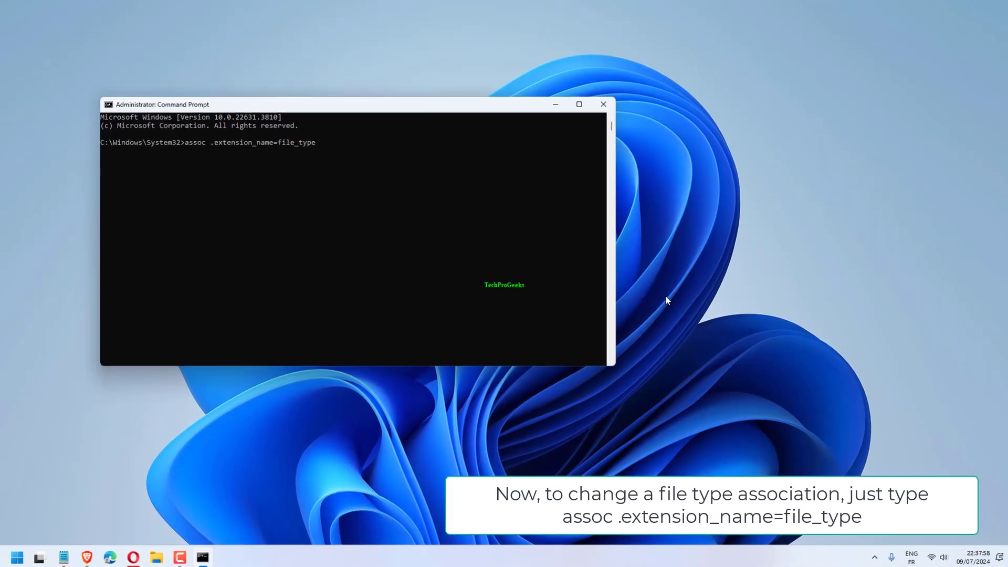
Execute assoc .extension_name=file_type, and associate the .scr file type with Notepad using assoc .scr=txtfile.
{"action": "key", "text": "Return"}
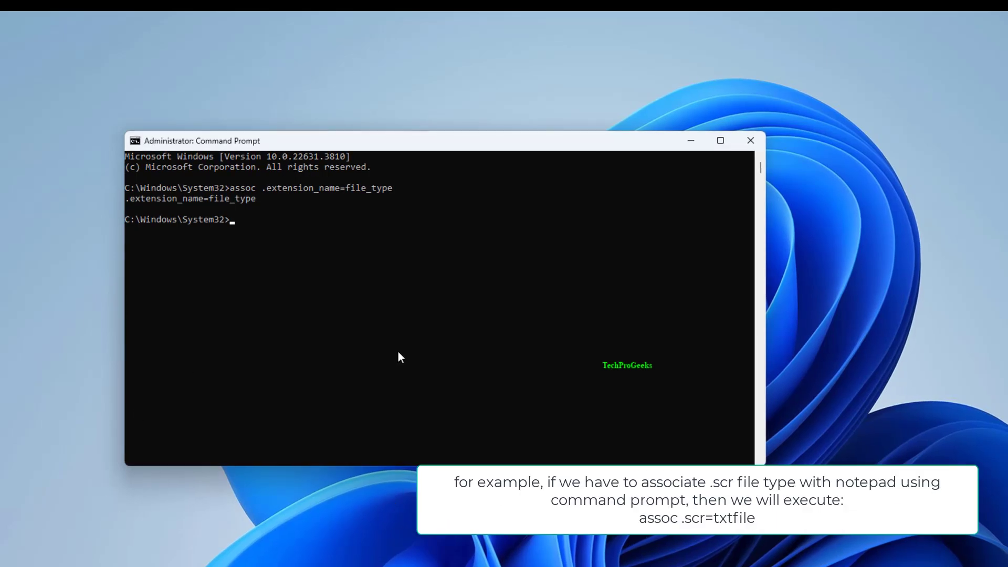
{"action": "type", "text": "assoc .scr=txtfile"}
{"action": "key", "text": "Return"}
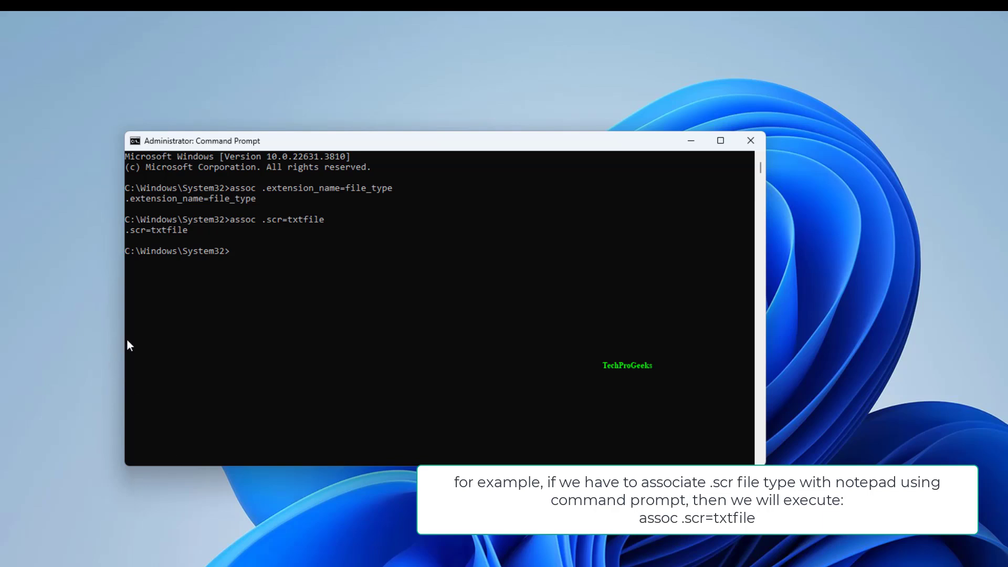
Revert the .scr association with assoc .scr=scrfile and close Command Prompt.
{"action": "type", "text": "assoc .scr=scrfile"}
{"action": "key", "text": "Return"}
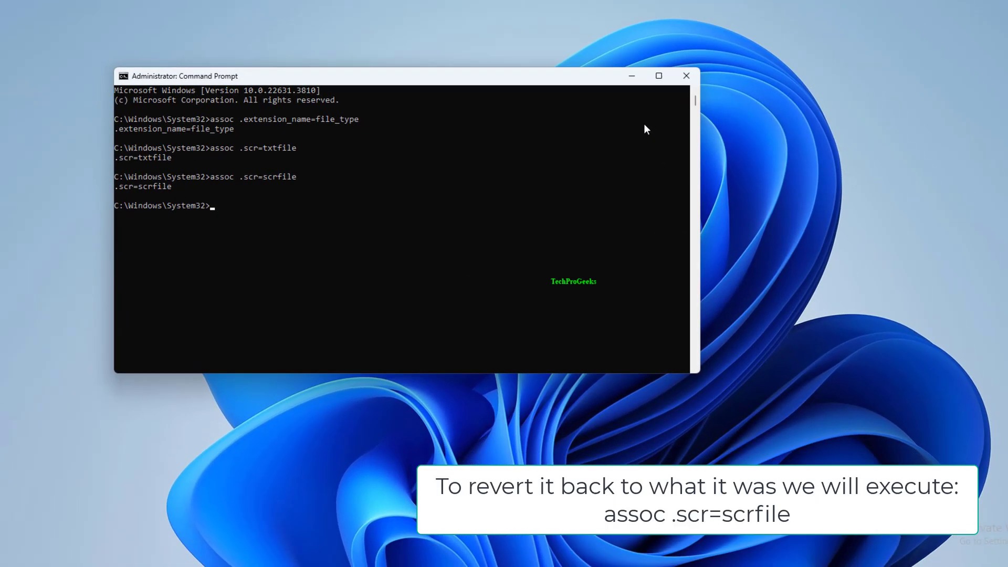
{"action": "key", "text": "alt+F4"}
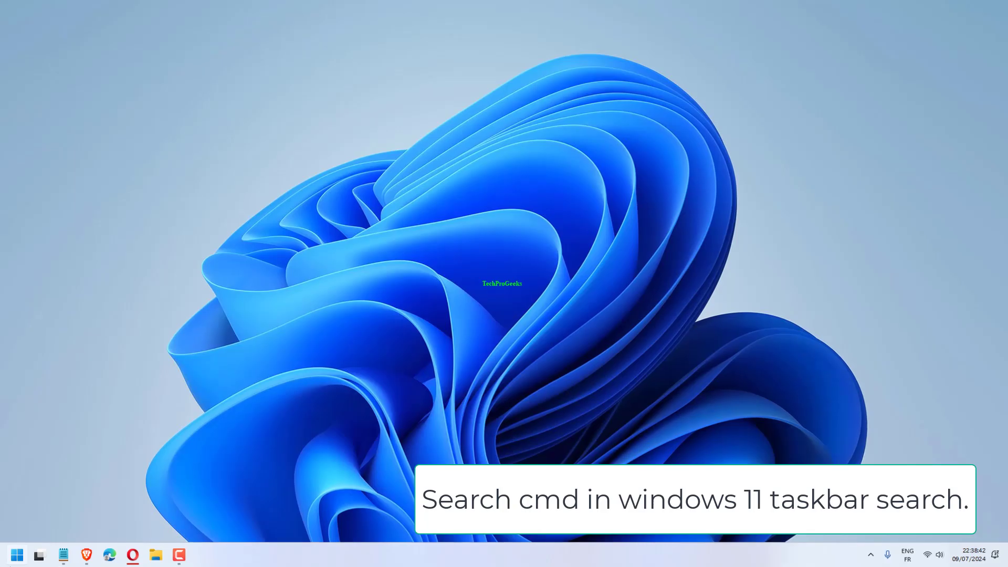
Search for cmd and open a new Command Prompt as administrator.
{"action": "key", "text": "super"}
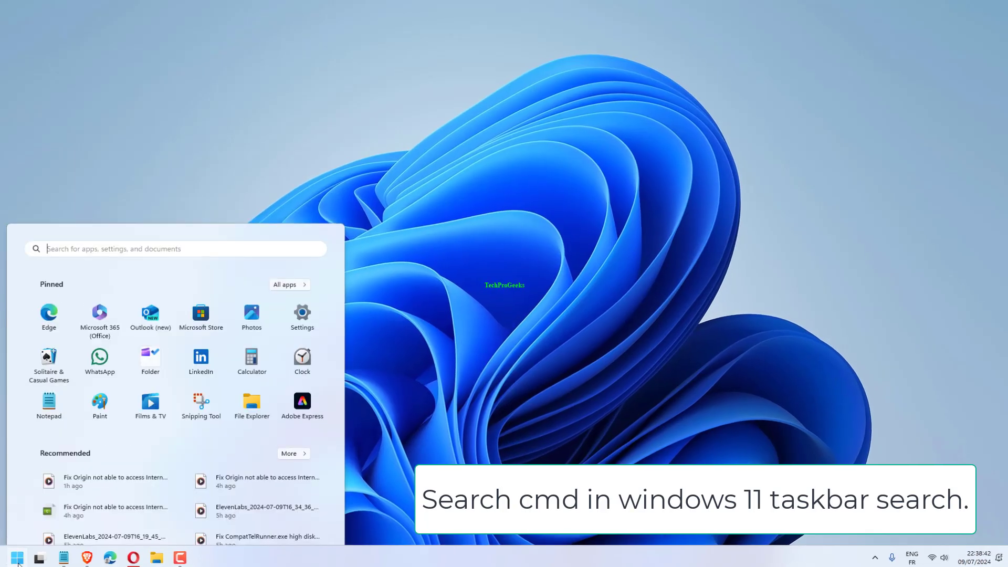
{"action": "type", "text": "cmd"}
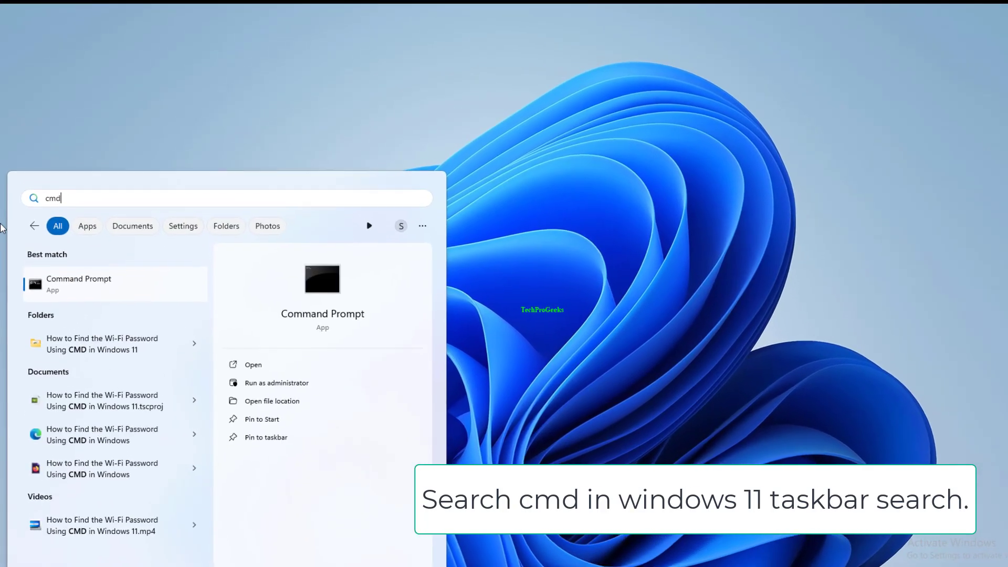
{"action": "right_click", "coordinate": [105, 277]}
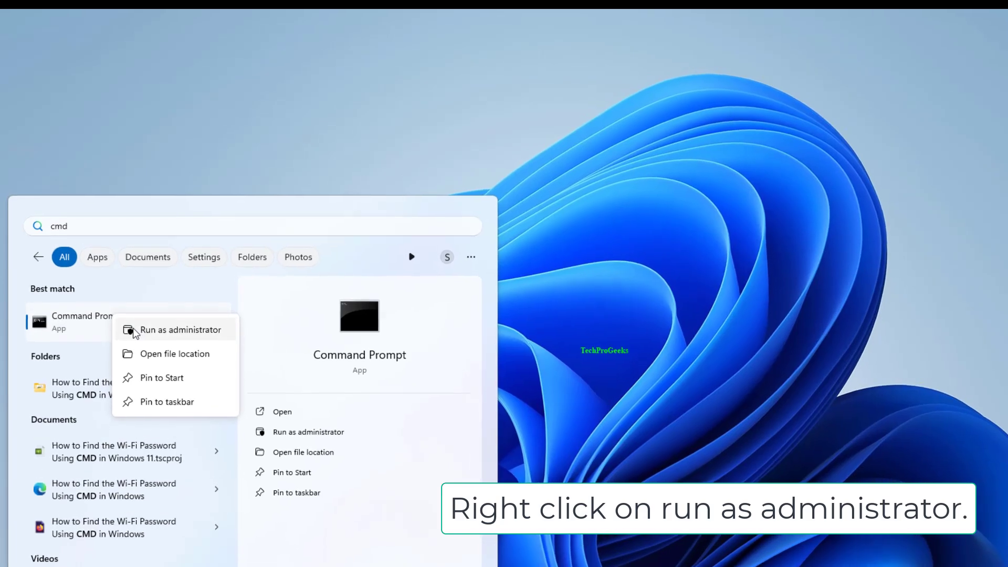
{"action": "left_click", "coordinate": [136, 323]}
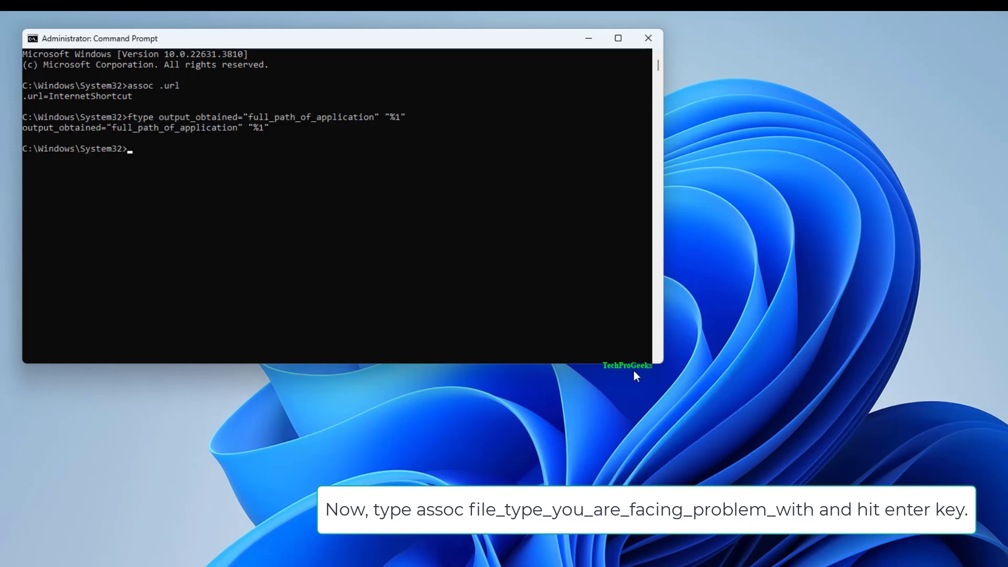
Search for google, open the file location of Google Chrome and display its shortcut's properties.
{"action": "key", "text": "super"}
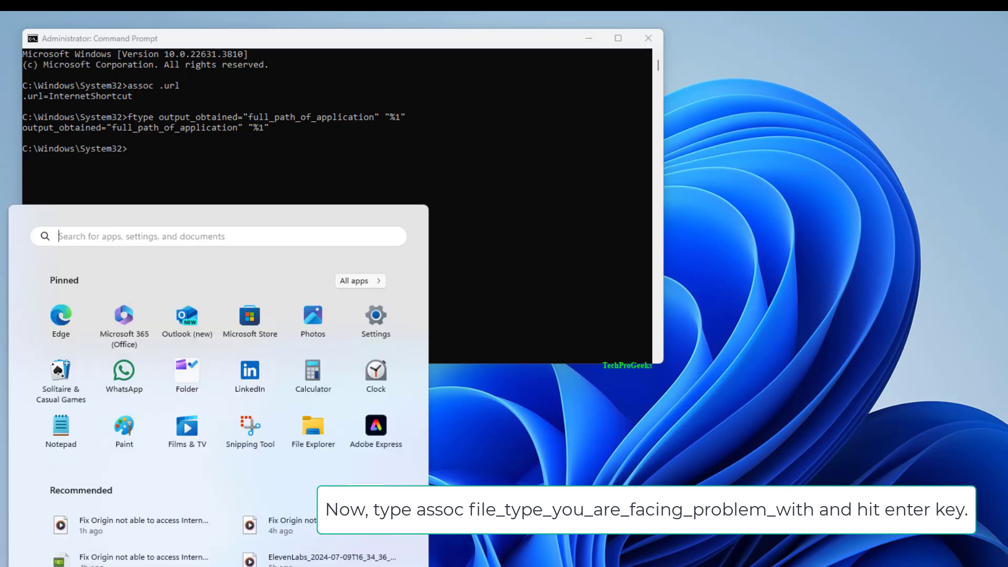
{"action": "type", "text": "google"}
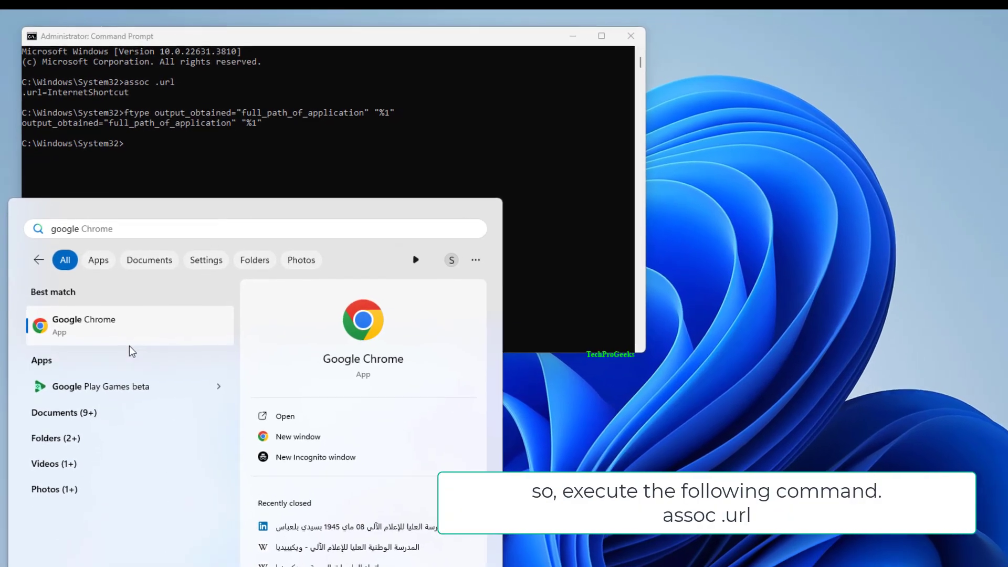
{"action": "right_click", "coordinate": [140, 321]}
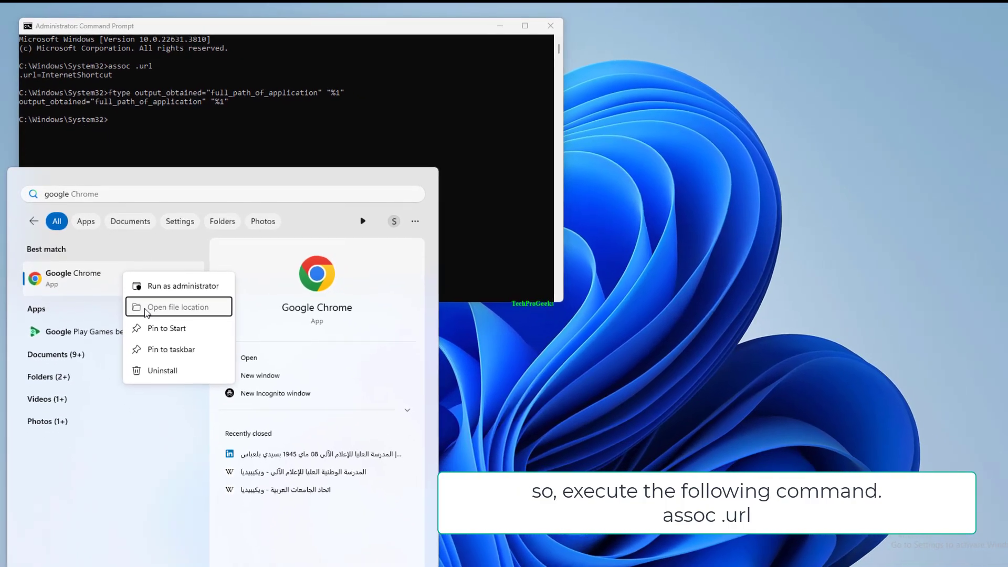
{"action": "left_click", "coordinate": [146, 308]}
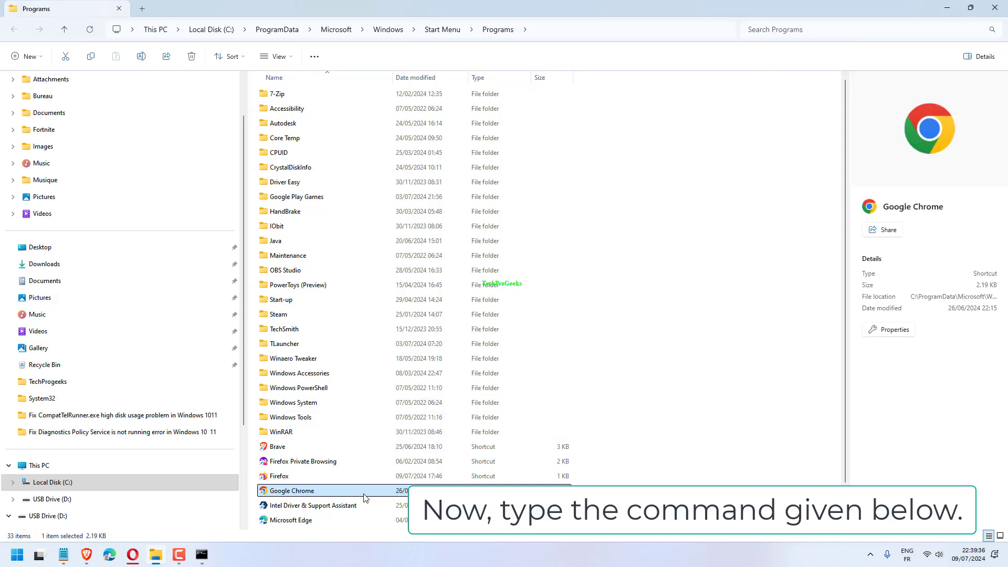
{"action": "right_click", "coordinate": [366, 497]}
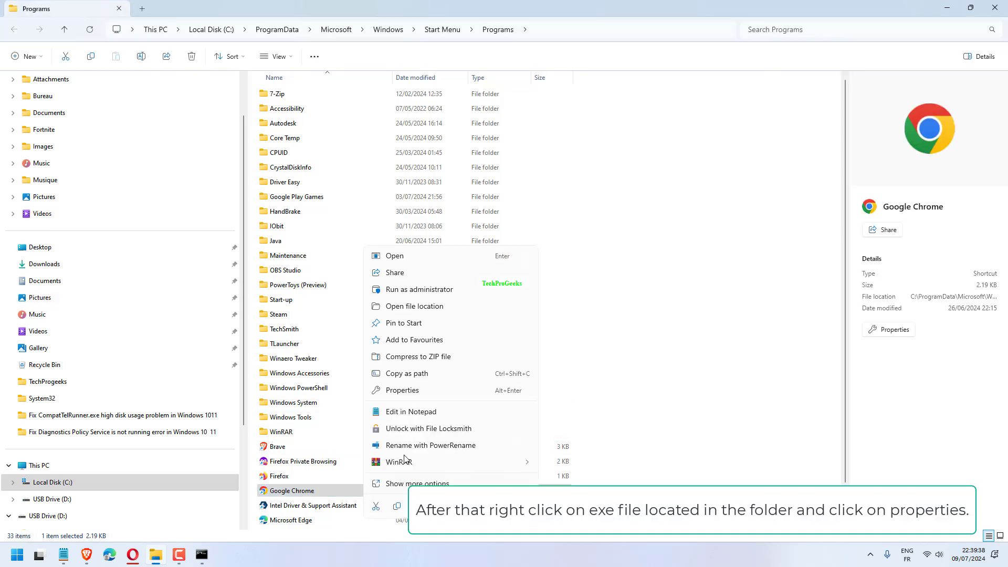
{"action": "left_click", "coordinate": [405, 391]}
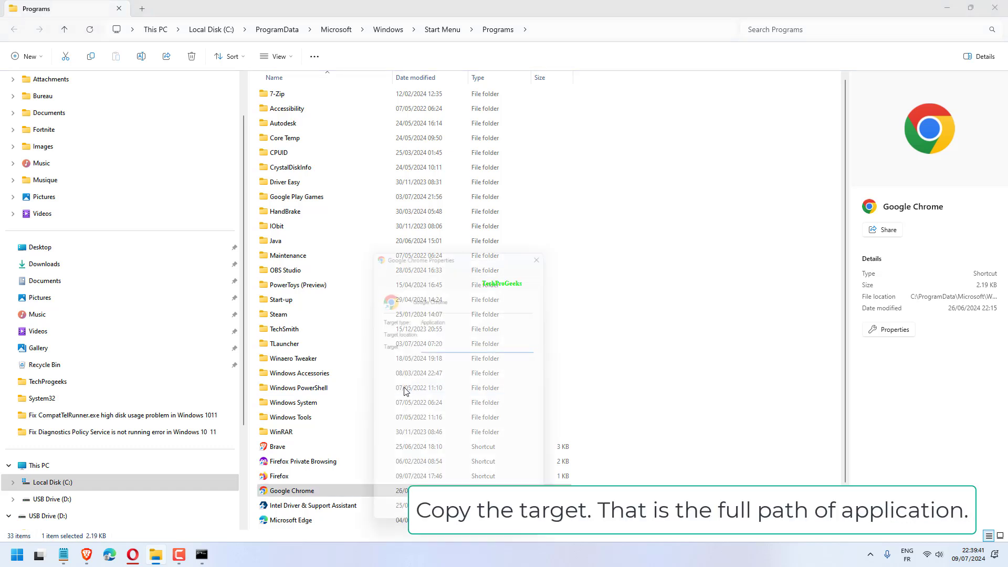